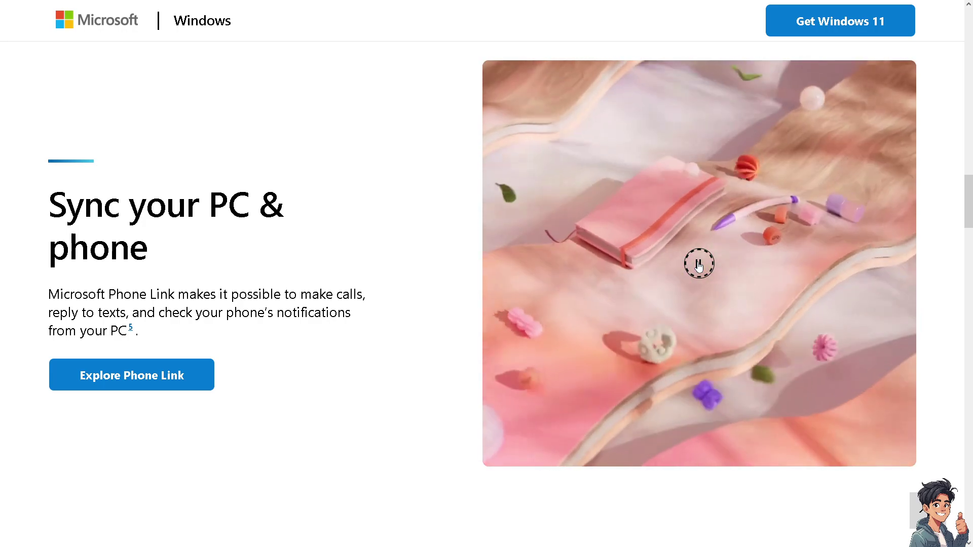
# - Pause the Phone Link promo video and open the Microsoft account sign-in page
pyautogui.click(698, 264)
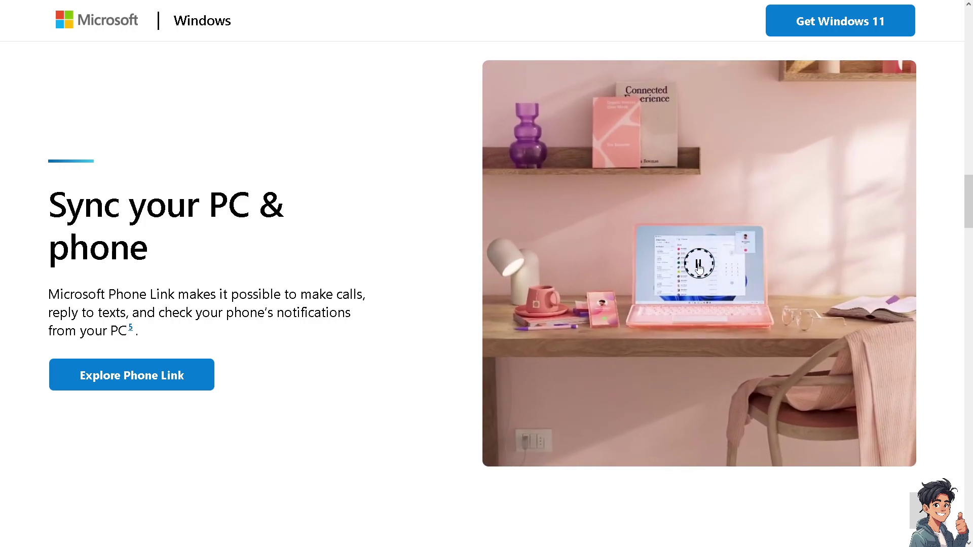
pyautogui.click(698, 265)
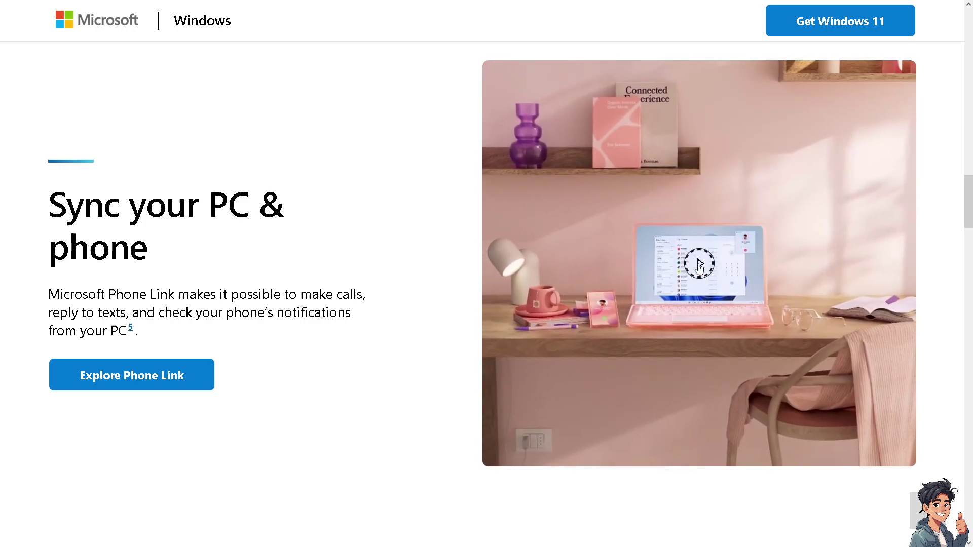
pyautogui.scroll(10, 702, 157)
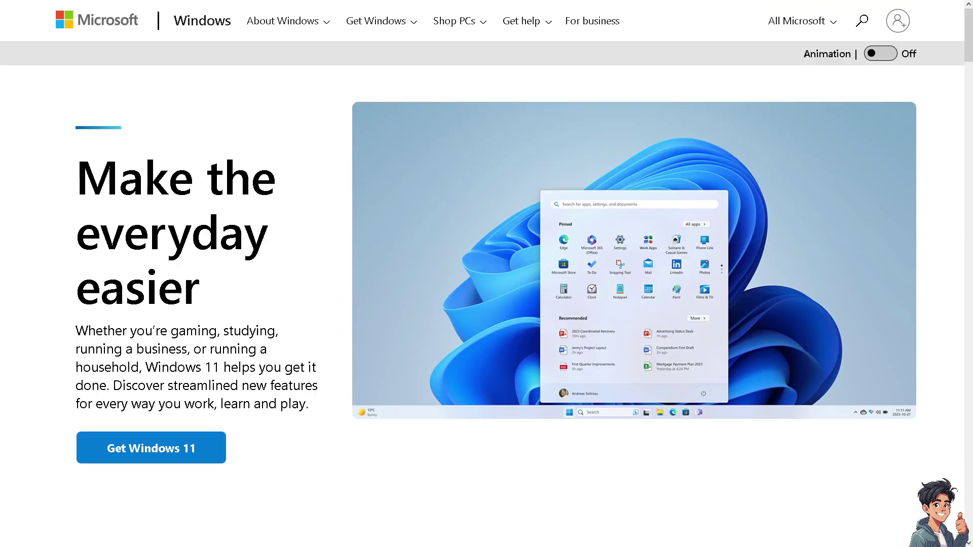
pyautogui.click(898, 23)
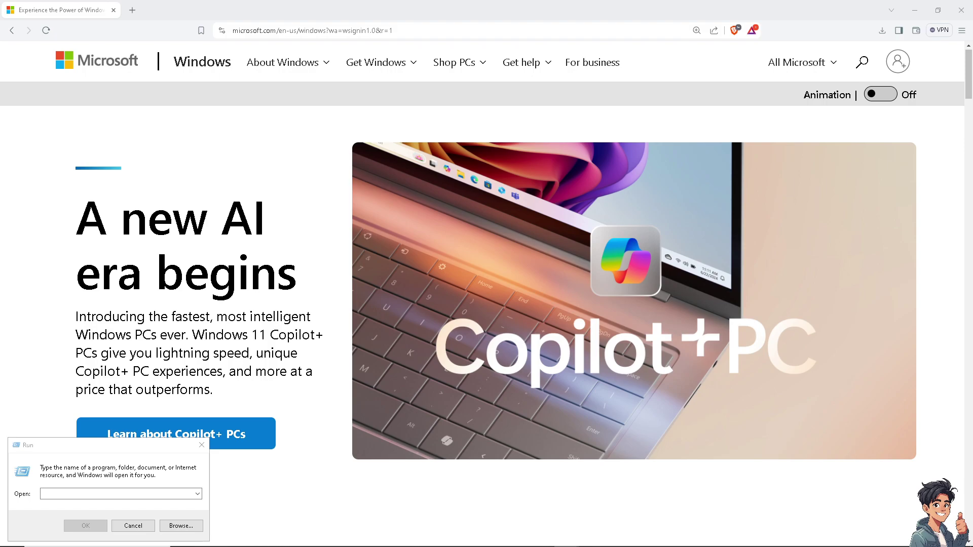
# - Run devmgmt.msc from the Run box to launch Device Manager
pyautogui.click(62, 453)
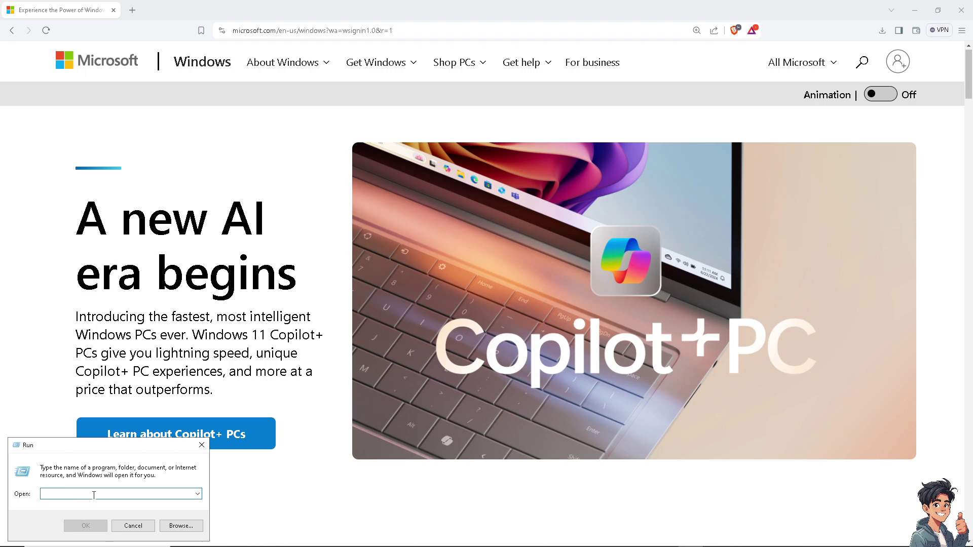
pyautogui.write('dev')
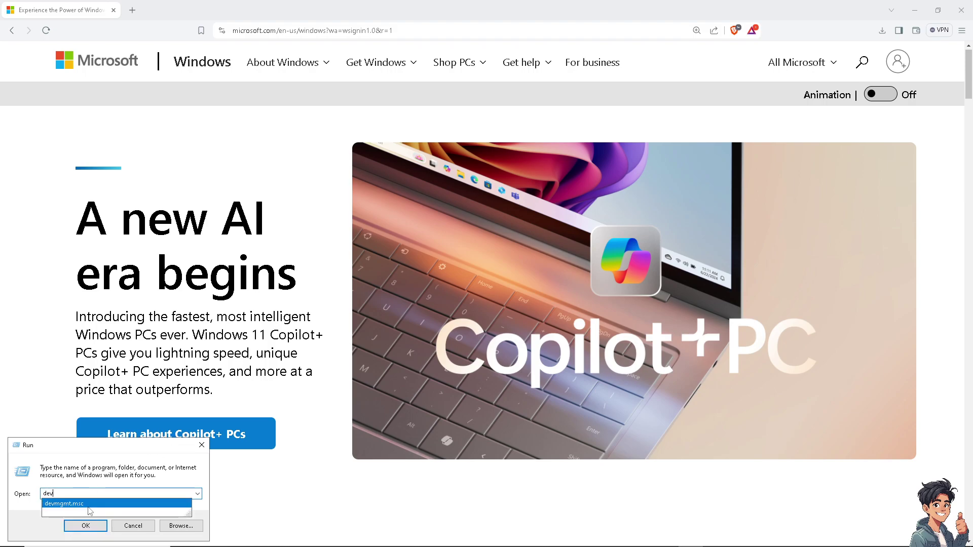
pyautogui.click(52, 504)
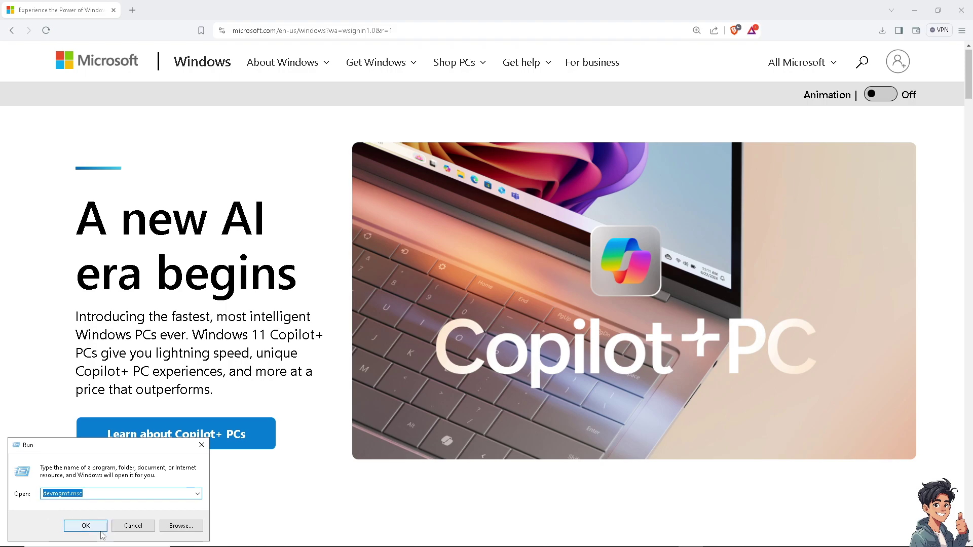
pyautogui.click(82, 525)
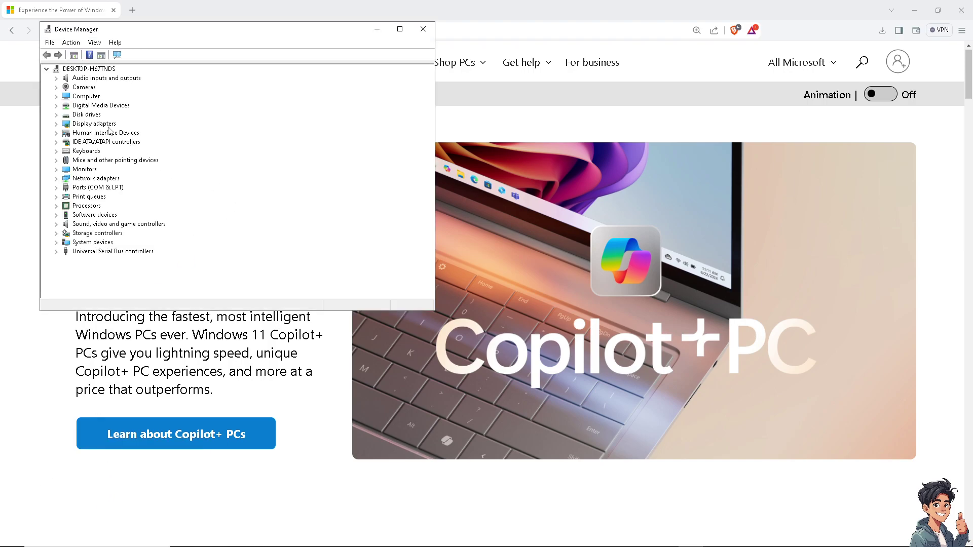
# - Maximize Device Manager, then open and dismiss the IDE ATA/ATAPI controllers context menu
pyautogui.click(400, 29)
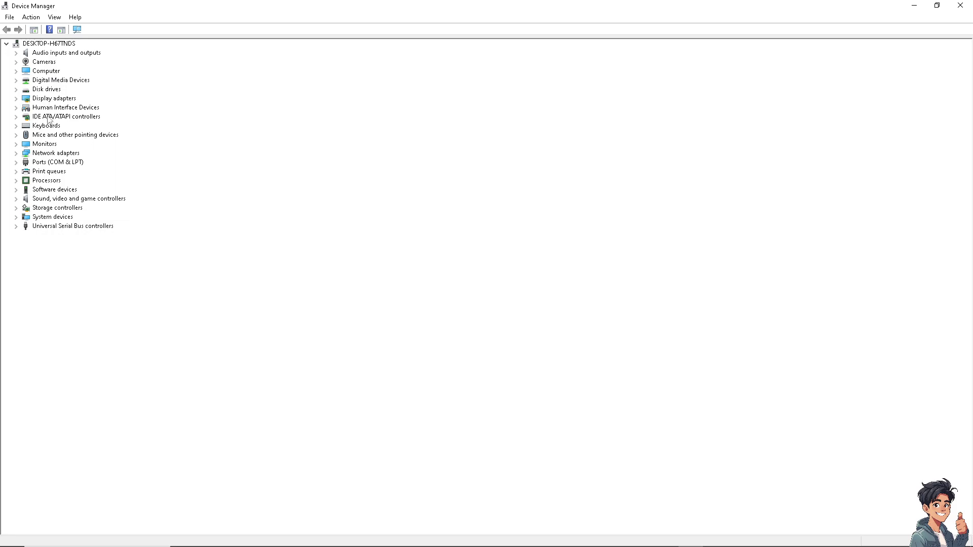
pyautogui.rightClick(48, 118)
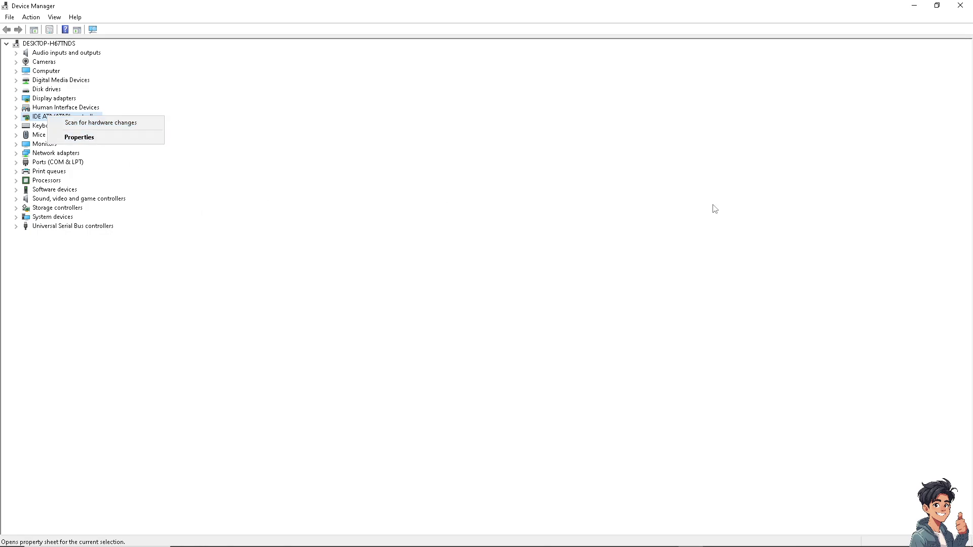
pyautogui.click(195, 301)
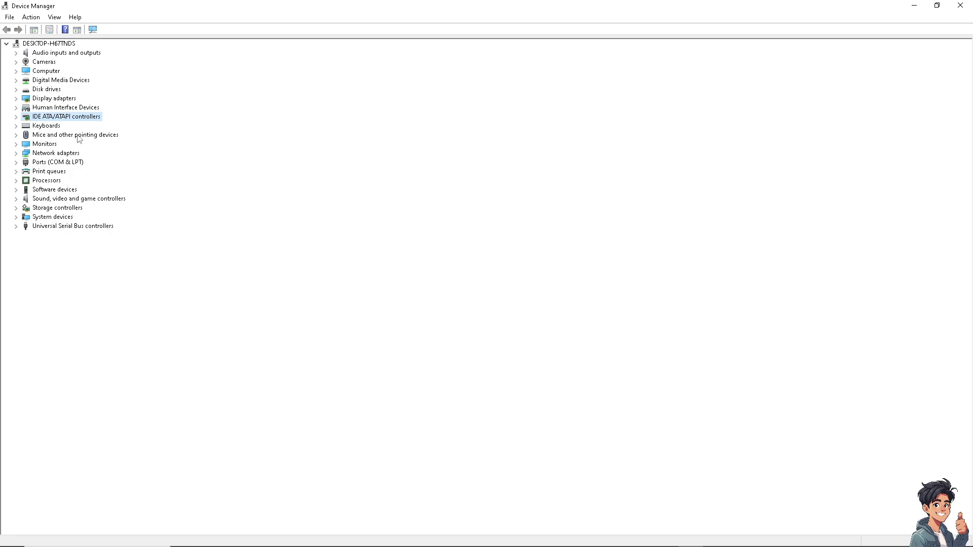
# - View the Monitors category properties, close them, then dismiss the Monitors context menu
pyautogui.rightClick(51, 147)
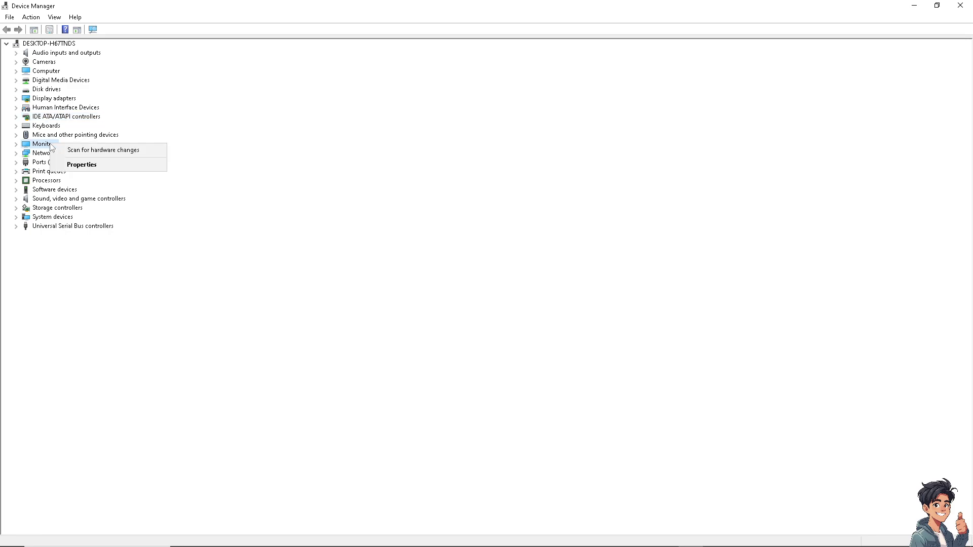
pyautogui.click(82, 166)
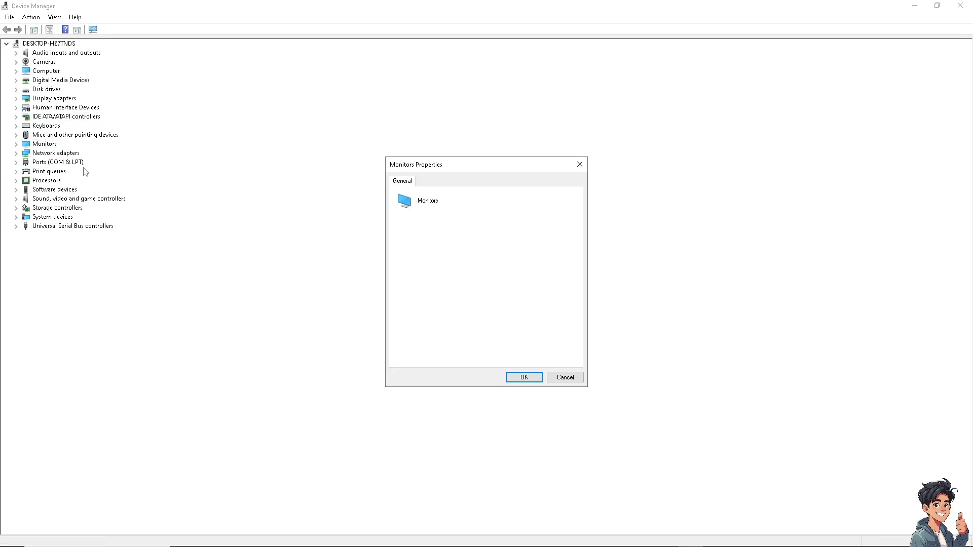
pyautogui.click(579, 165)
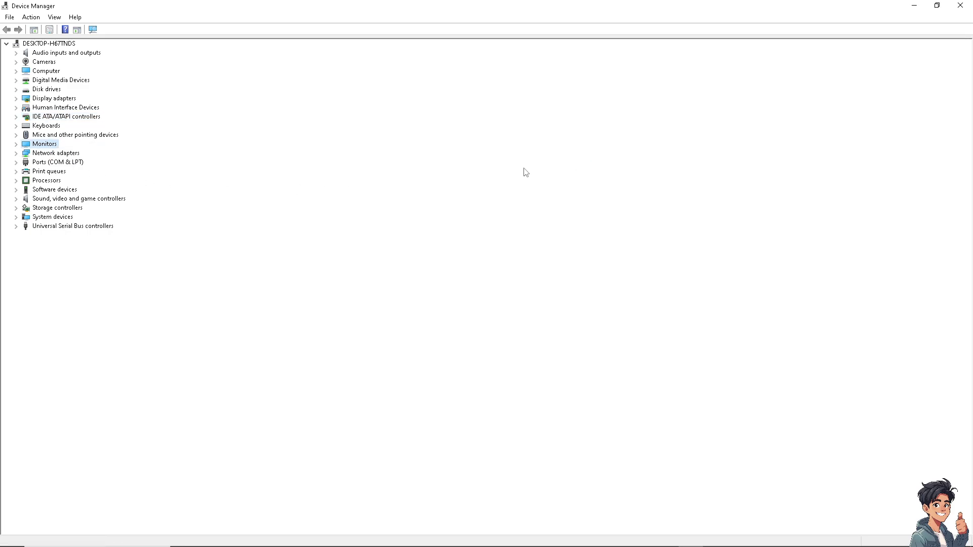
pyautogui.rightClick(44, 143)
pyautogui.click(283, 133)
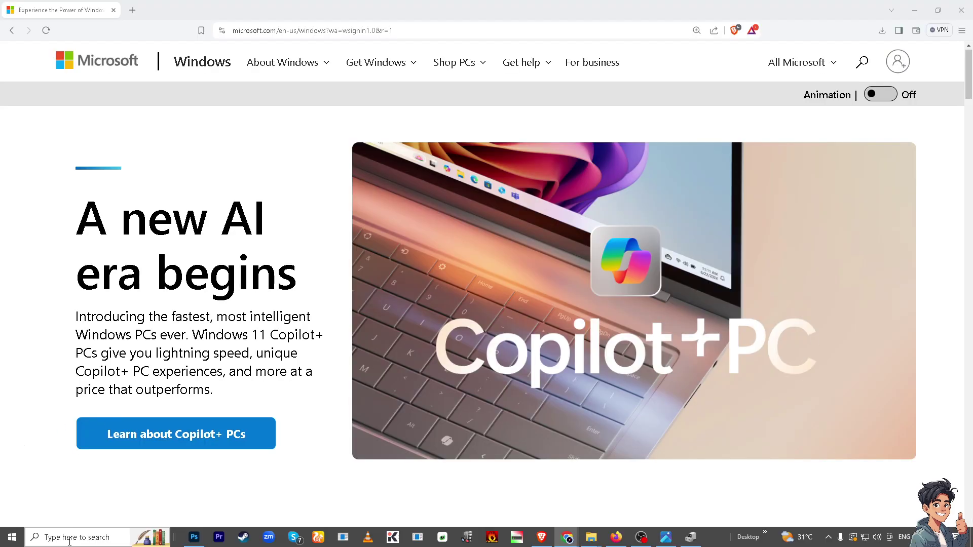
pyautogui.click(83, 537)
pyautogui.write('System Restore')
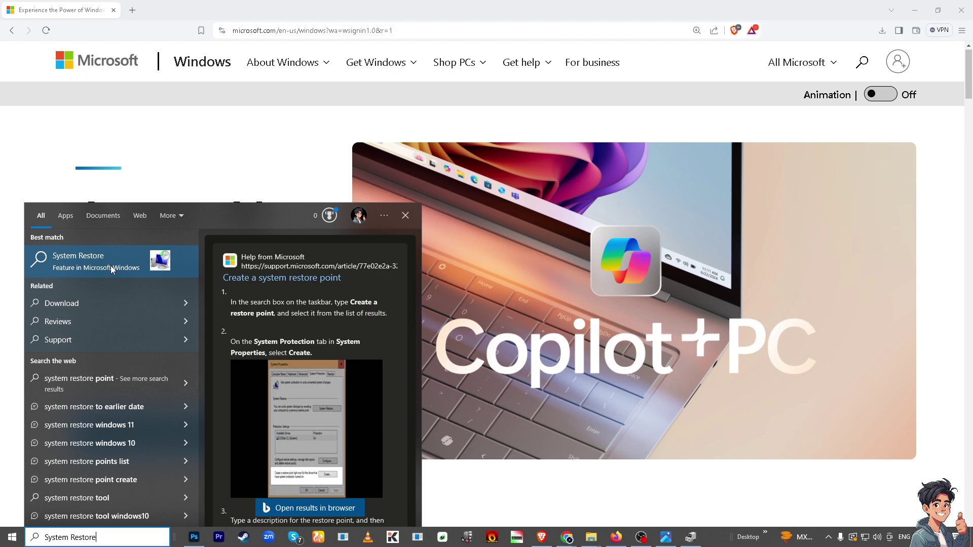
pyautogui.click(183, 158)
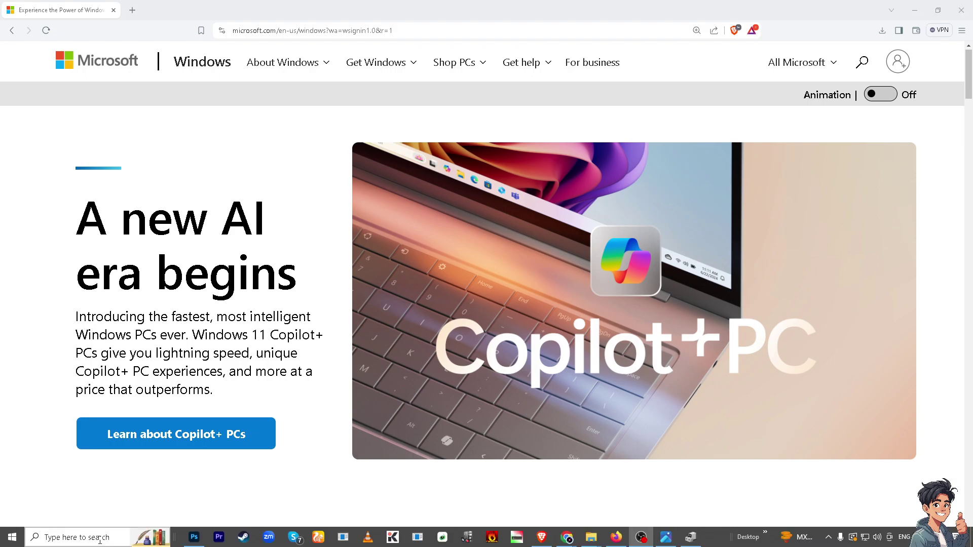
pyautogui.click(98, 540)
pyautogui.write('windows u')
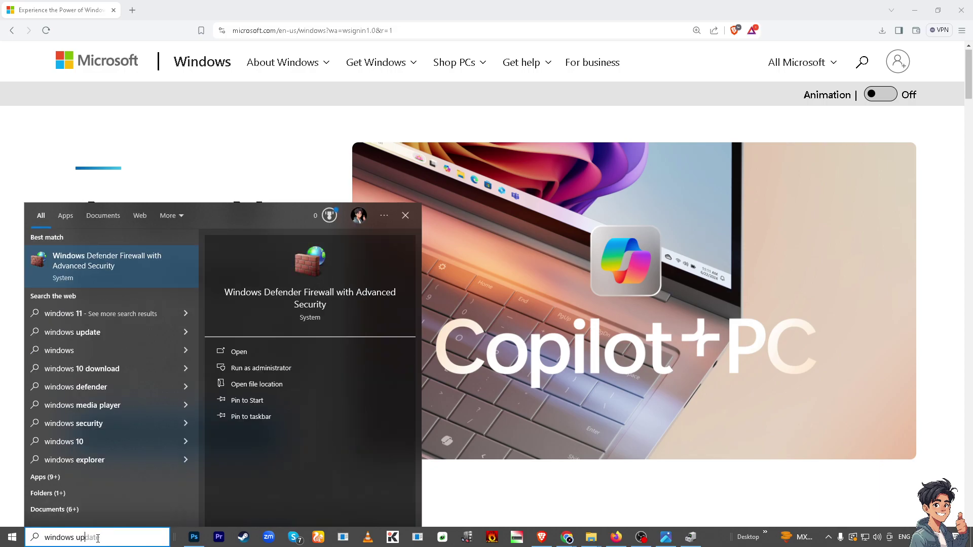
pyautogui.write('p')
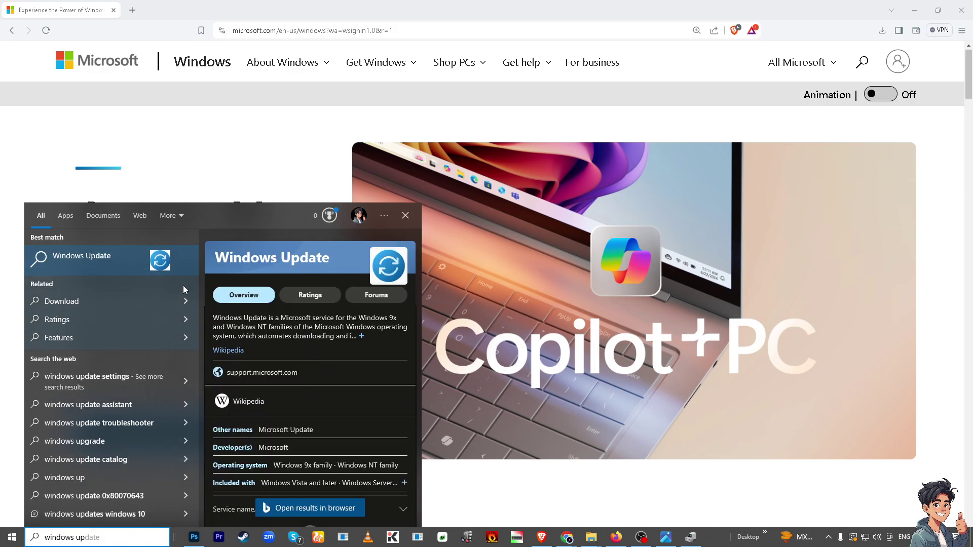
pyautogui.press('Escape')
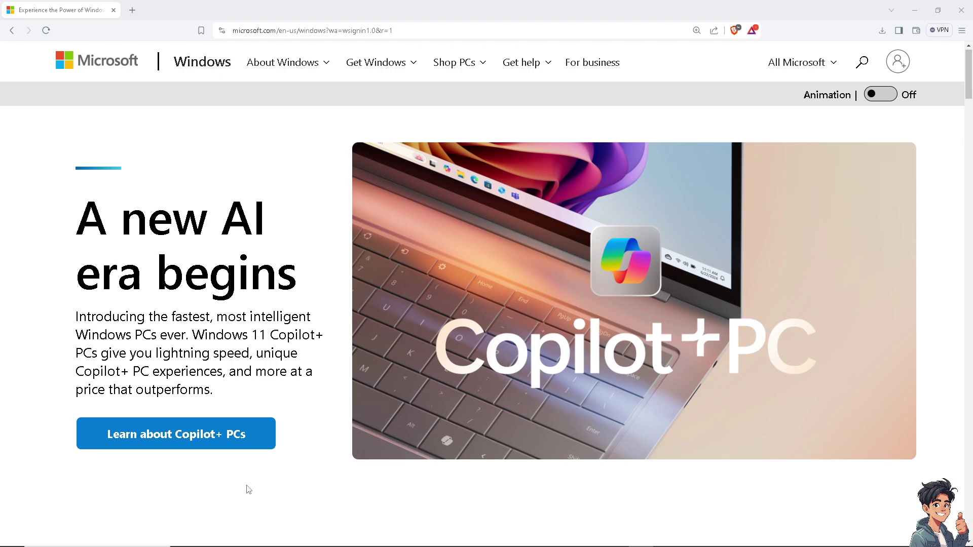
pyautogui.moveTo(74, 544)
pyautogui.click(74, 538)
pyautogui.write('window')
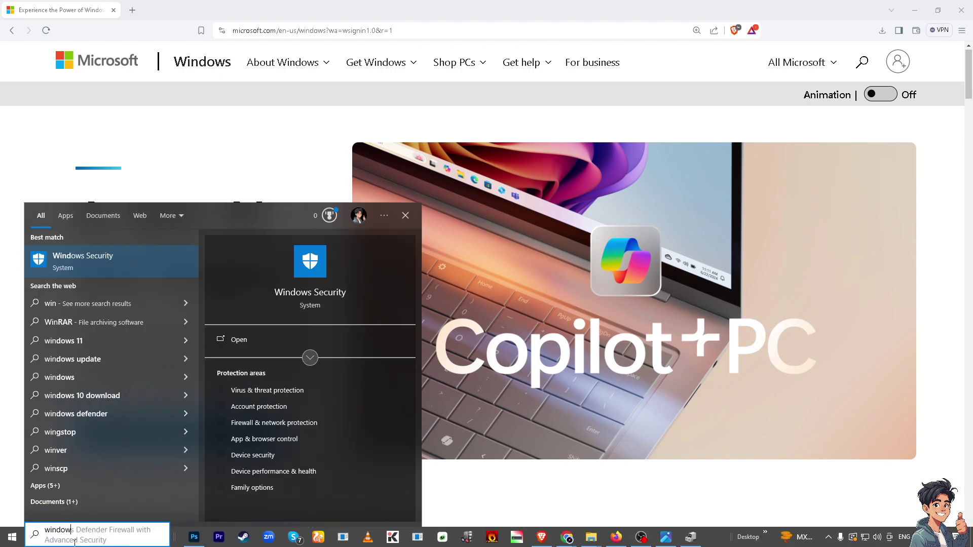
pyautogui.write('s up')
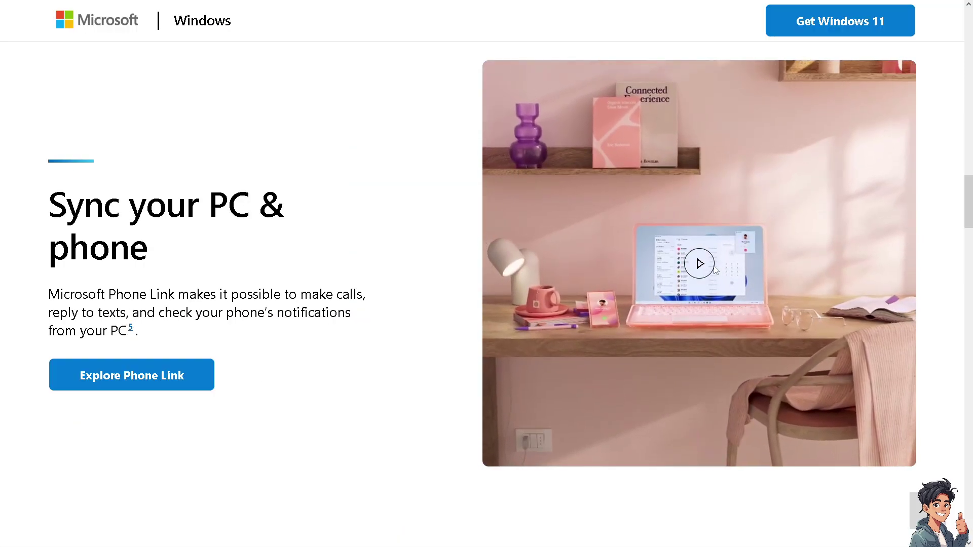
# - Toggle the Phone Link promo video between play and pause, leaving it playing
pyautogui.click(700, 266)
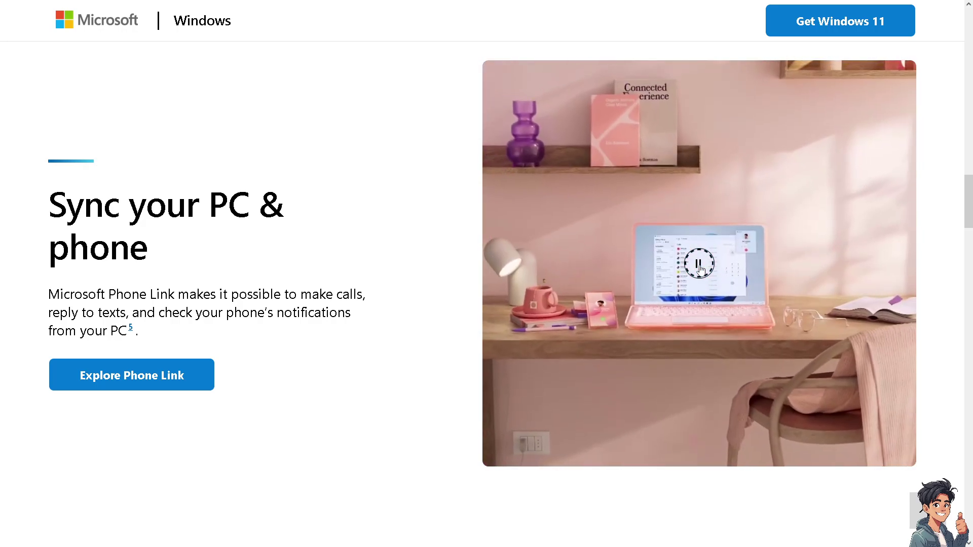
pyautogui.click(700, 268)
pyautogui.click(701, 268)
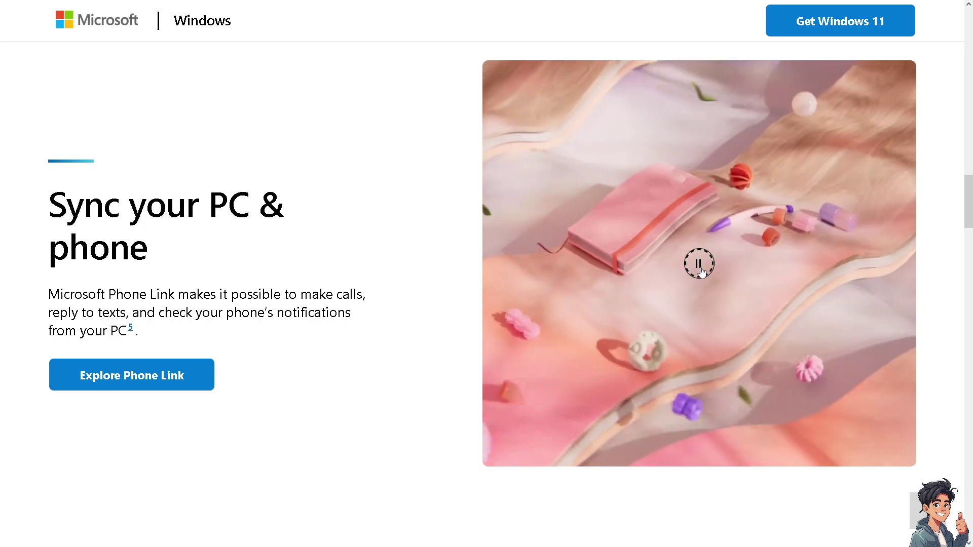
pyautogui.click(701, 269)
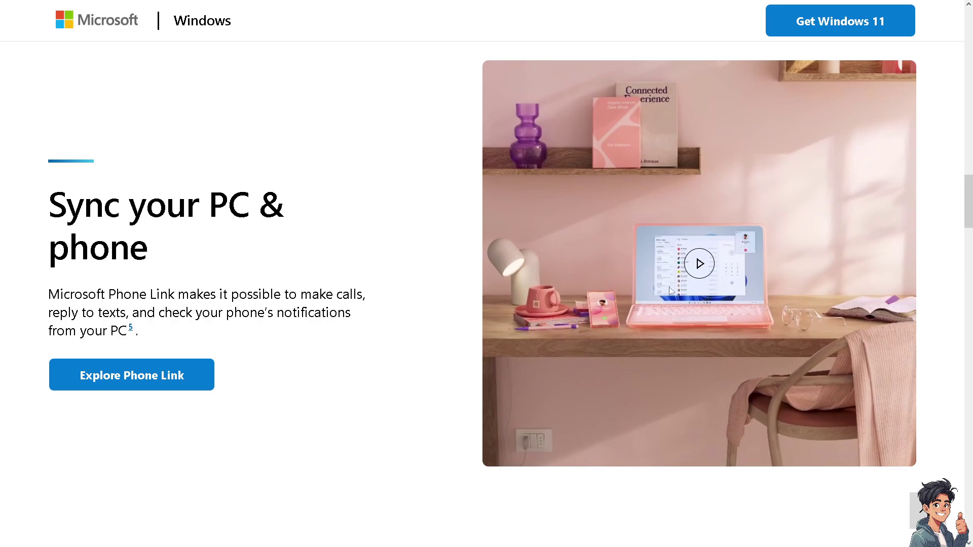
pyautogui.click(700, 266)
pyautogui.click(699, 266)
pyautogui.click(693, 268)
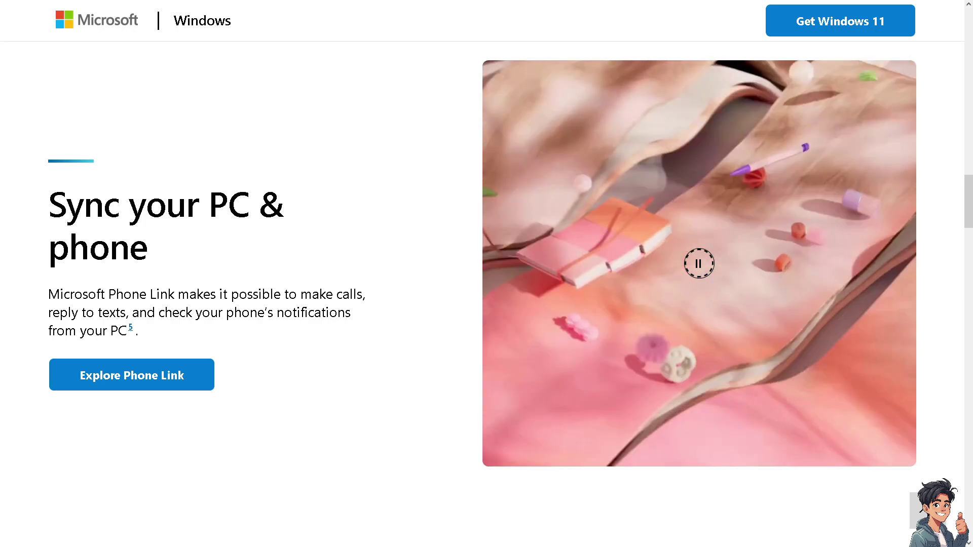